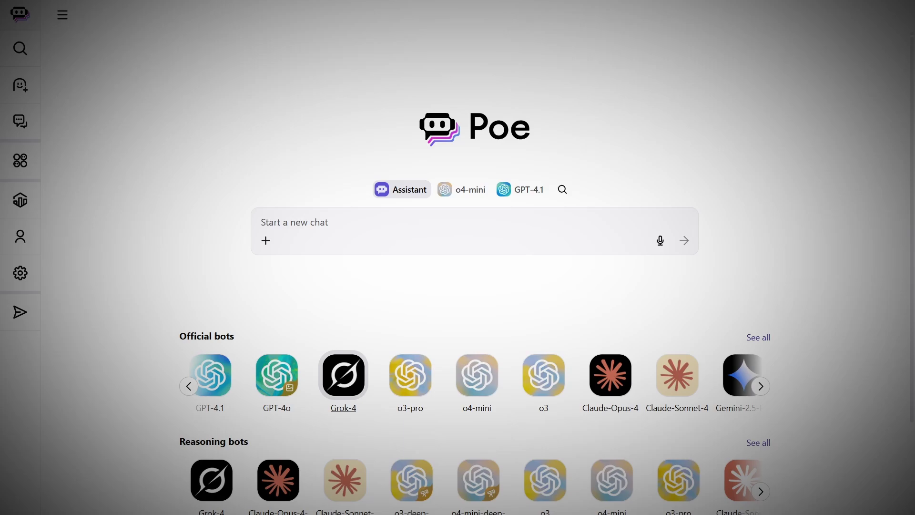
Start a new Grok-4 chat and send the pasted Snake game prompt.
click(344, 375)
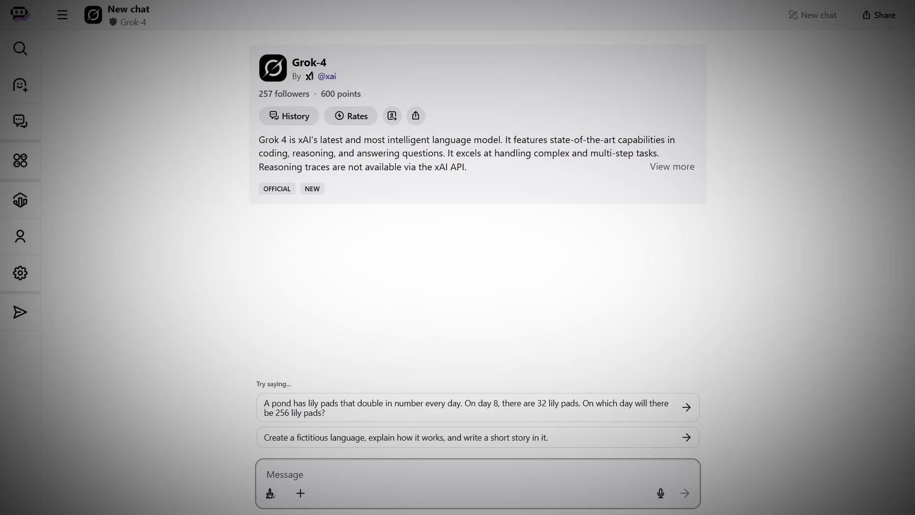
text(Create a complete, self-contained Snake game using HTML, CSS, and JavaScript.    HTML: Should set up a <canvas> element for the game board and a div for the score.  CSS: Should center the game on the page and give it a clean, dark-mode look.  JavaScript: Must handle all game logic: snake movement with arrow keys, random food generation, collision detection for both walls and the snake's own body, and scorekeeping.  Please provide the code as one file, one snippet)
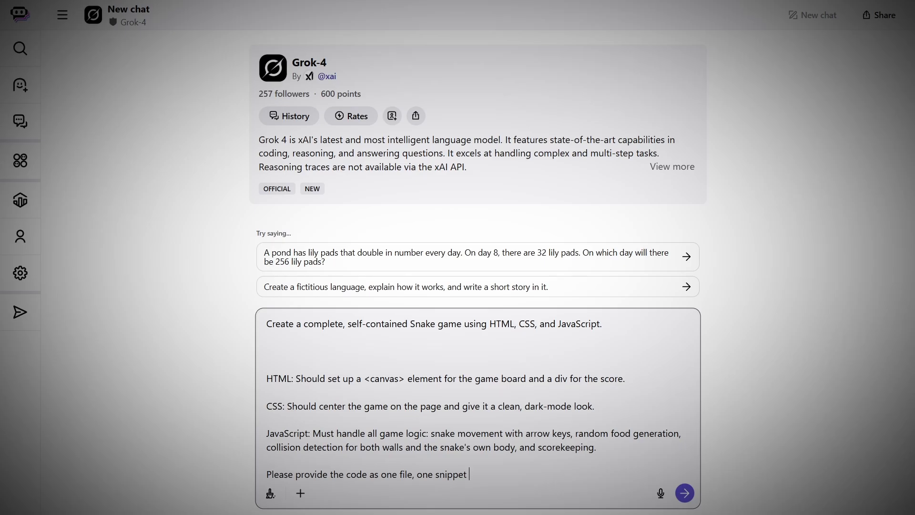
key(Return)
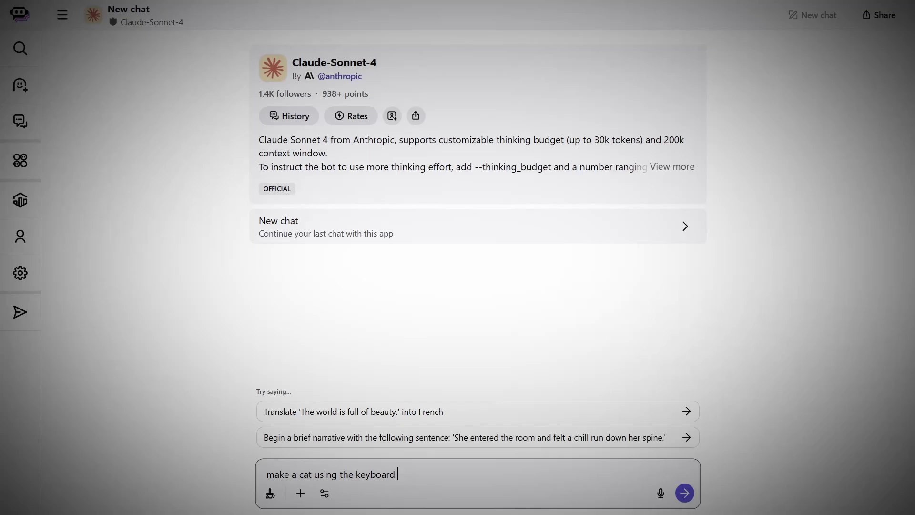
Send the follow-up message asking Grok-4 to make a cat using the keyboard.
key(Return)
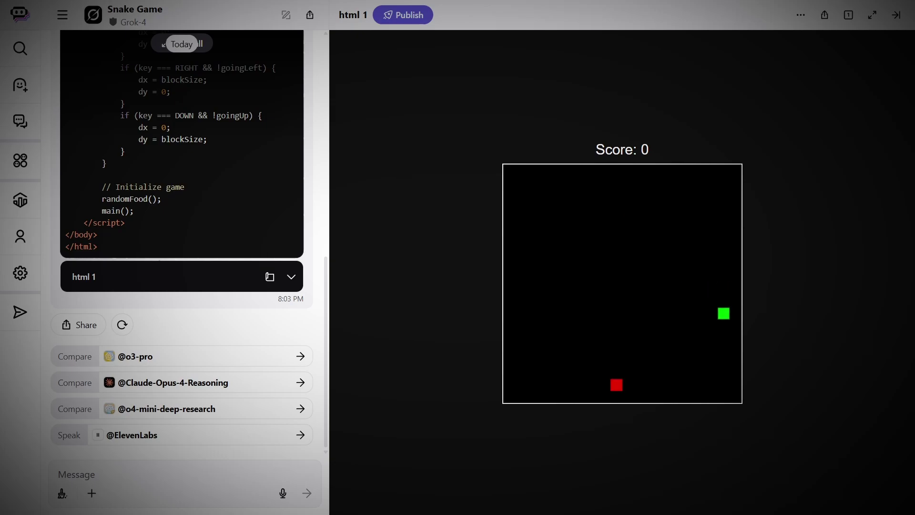
Steer the snake with the arrow keys onto the red food, reaching score 6 before it restarts.
key(Right)
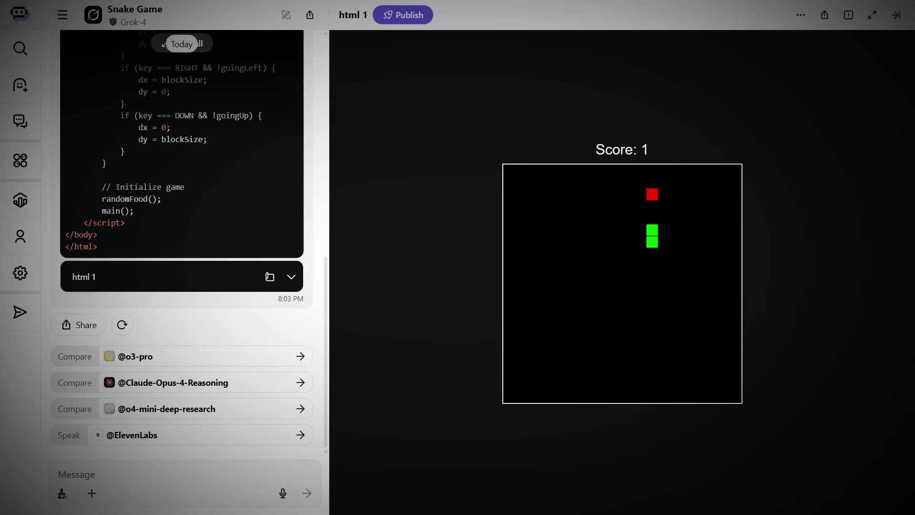
key(Left)
key(Right)
key(Down)
key(Left)
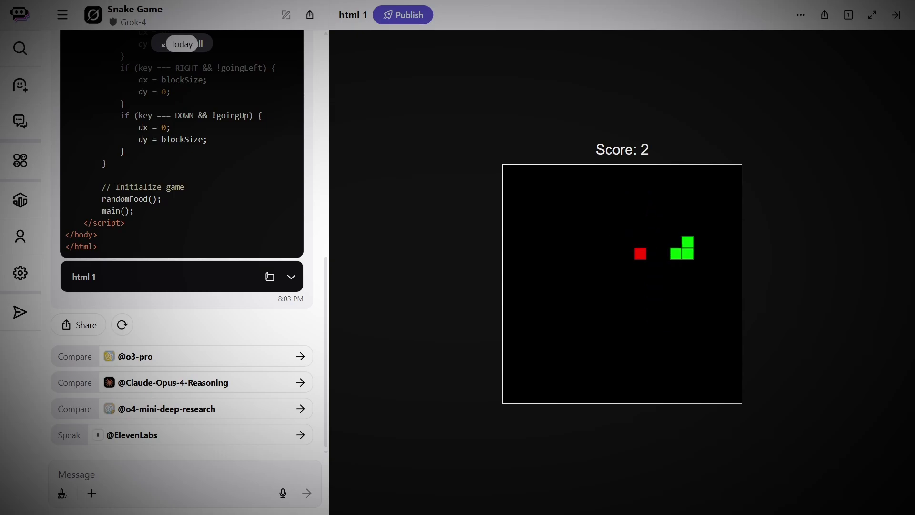
key(Down)
key(Right)
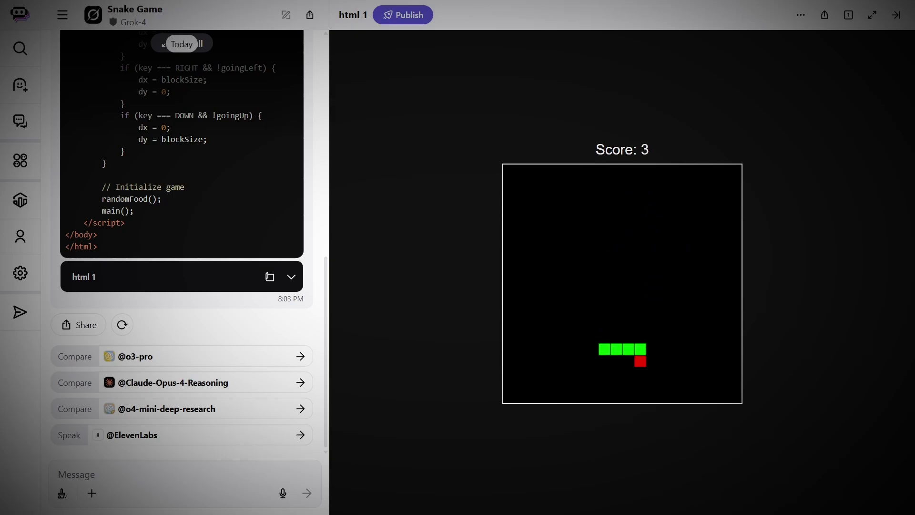
key(Down)
key(Up)
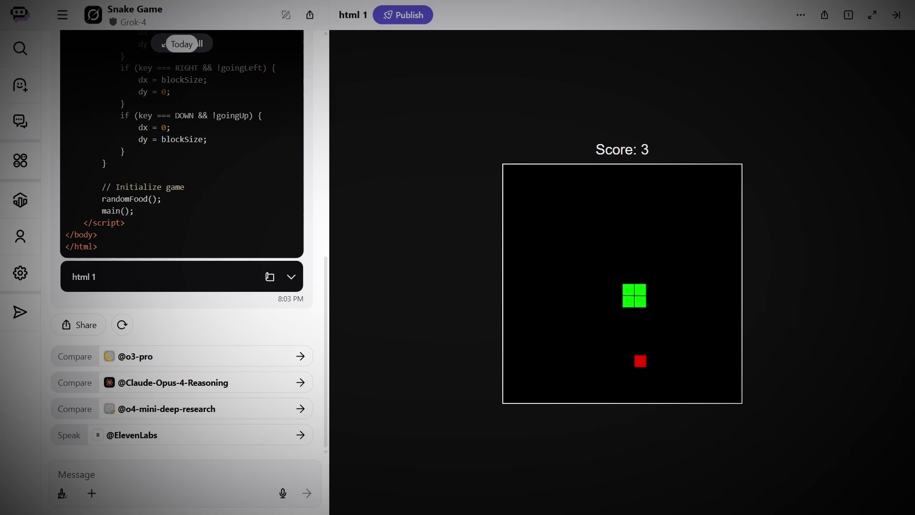
key(Left)
key(Up)
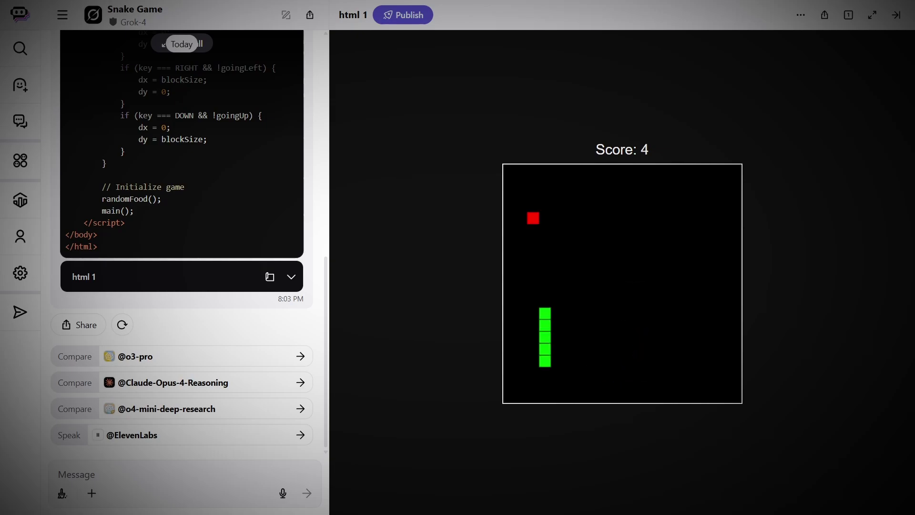
key(Left)
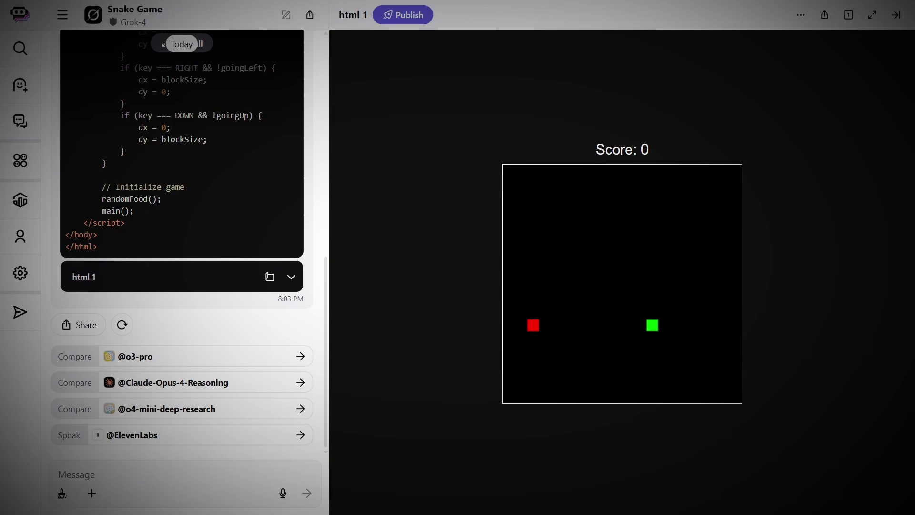
key(Up)
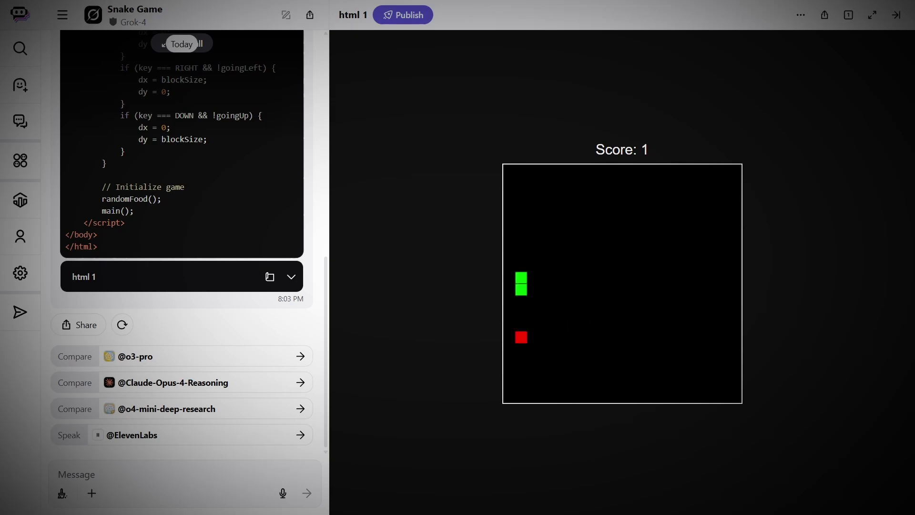
key(Left)
key(Up)
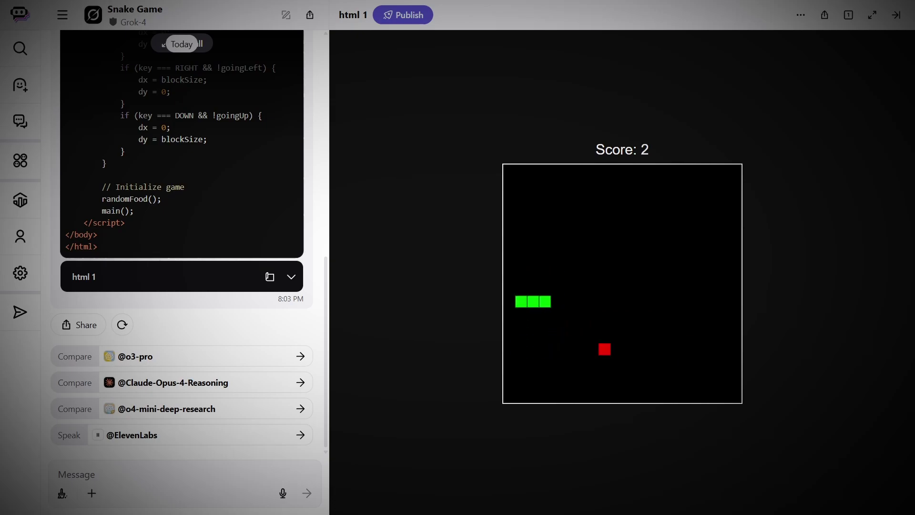
key(Down)
key(Left)
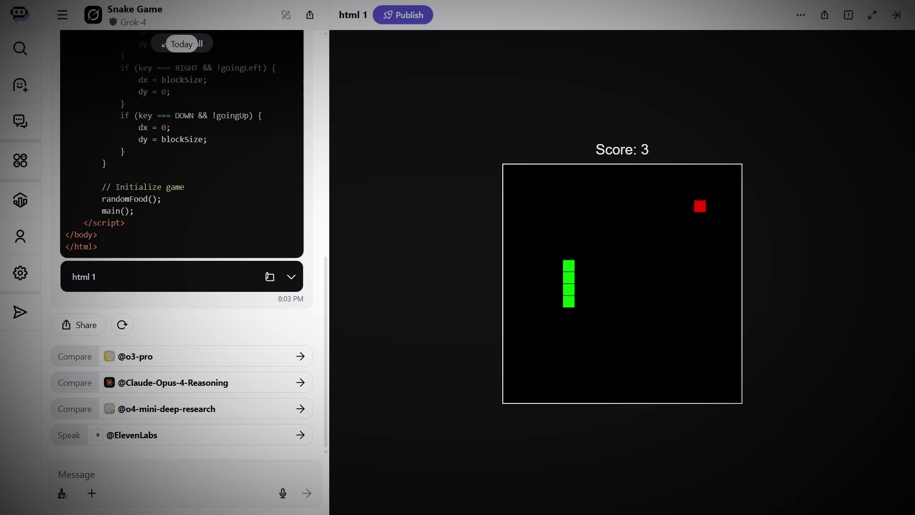
key(Right)
key(Up)
key(Left)
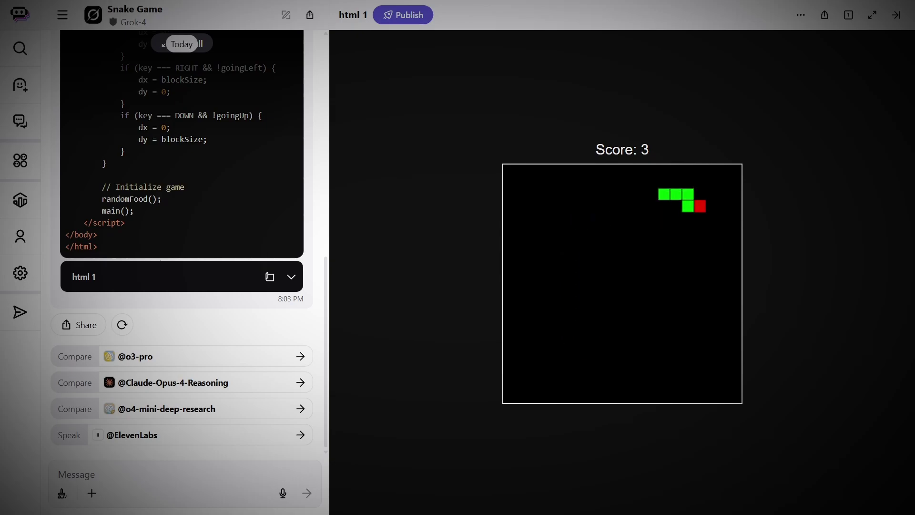
key(Right)
key(Up)
key(Left)
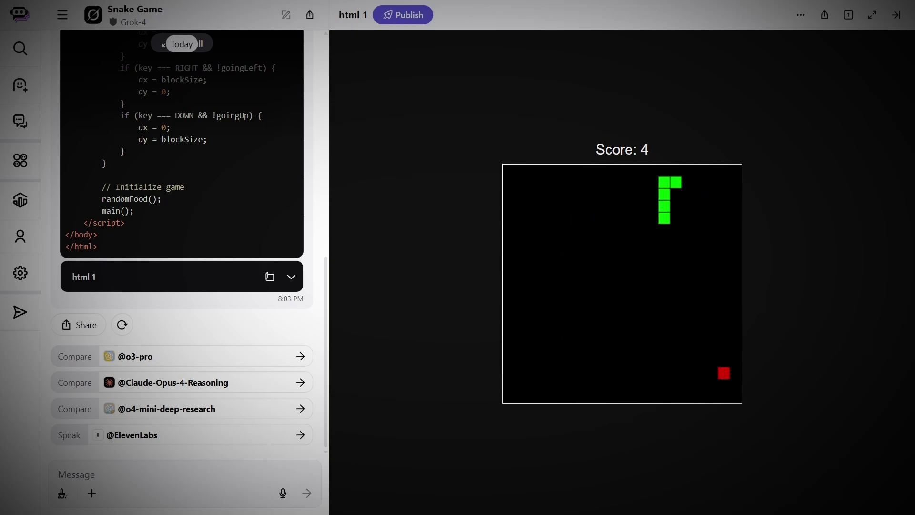
key(Right)
key(Down)
key(Left)
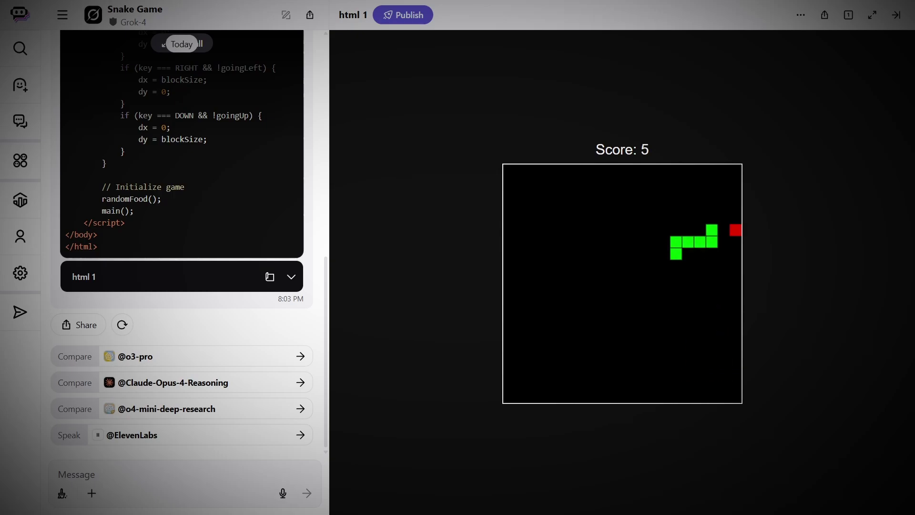
key(Right)
key(Right)
key(Up)
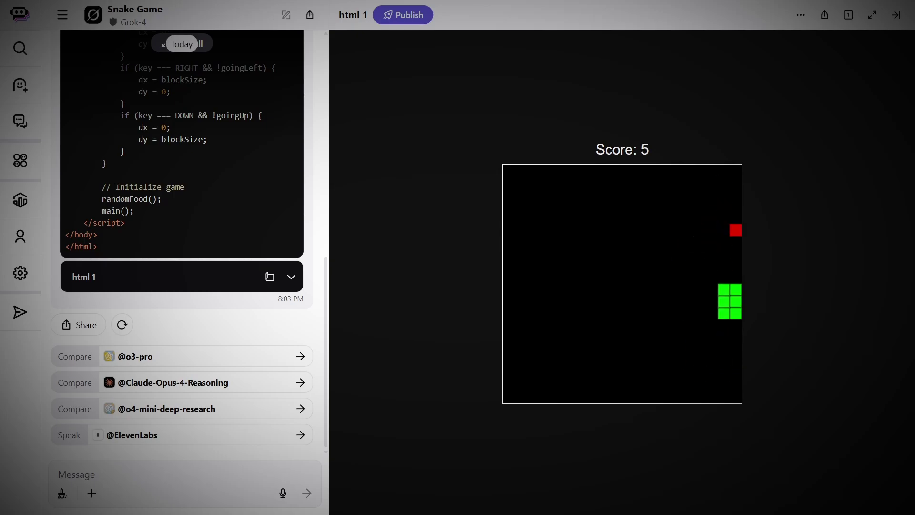
key(Left)
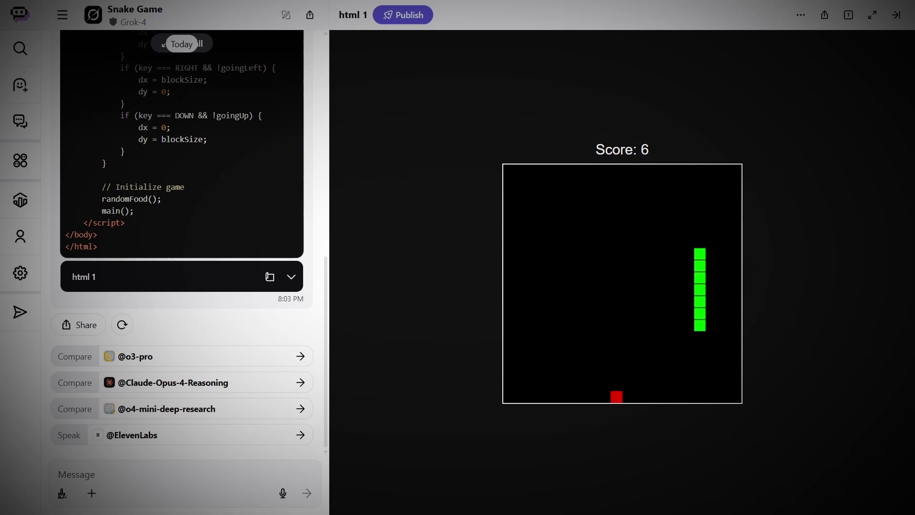
key(Down)
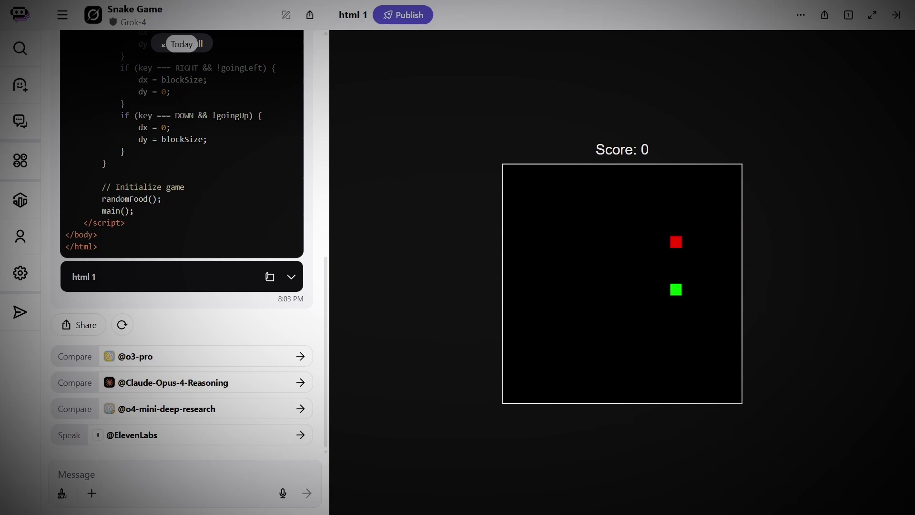
key(Up)
key(Left)
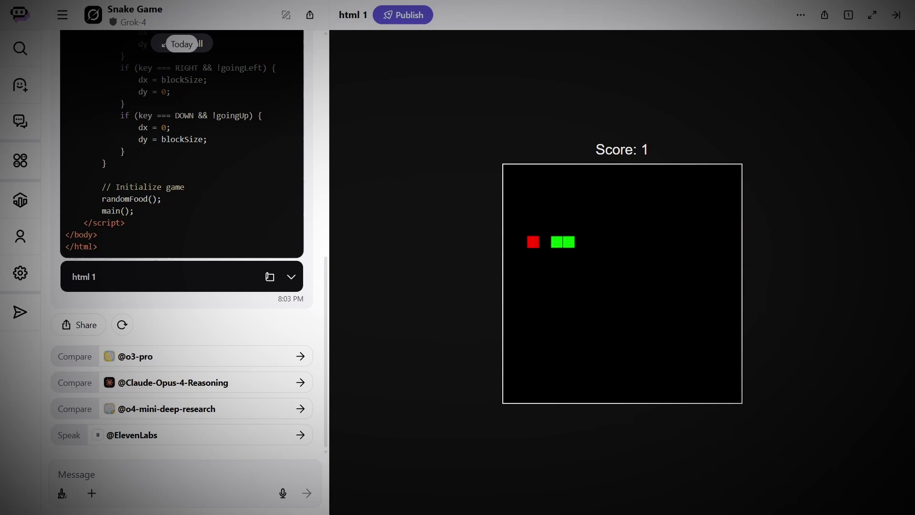
key(Down)
key(Right)
key(Up)
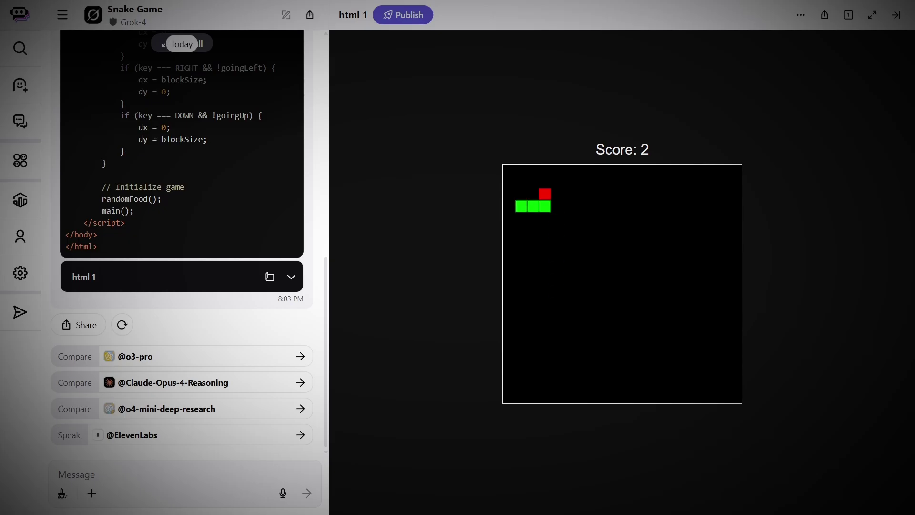
key(Left)
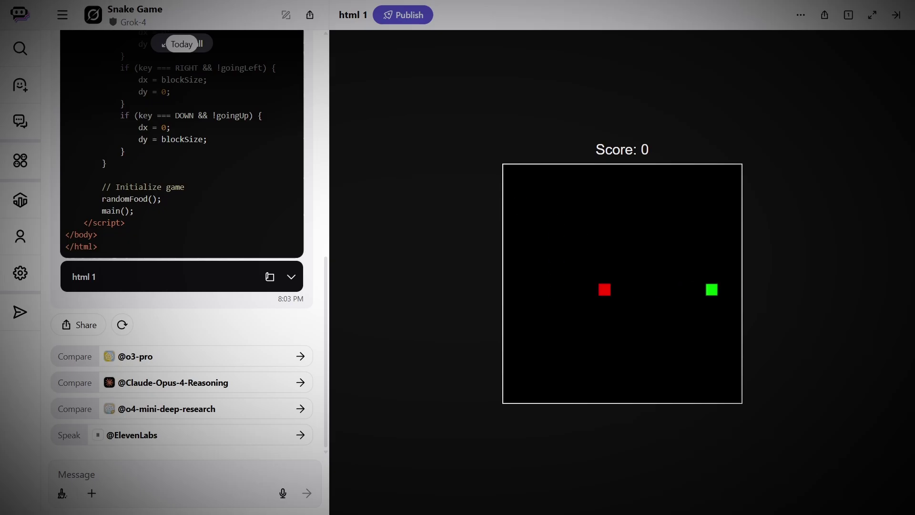